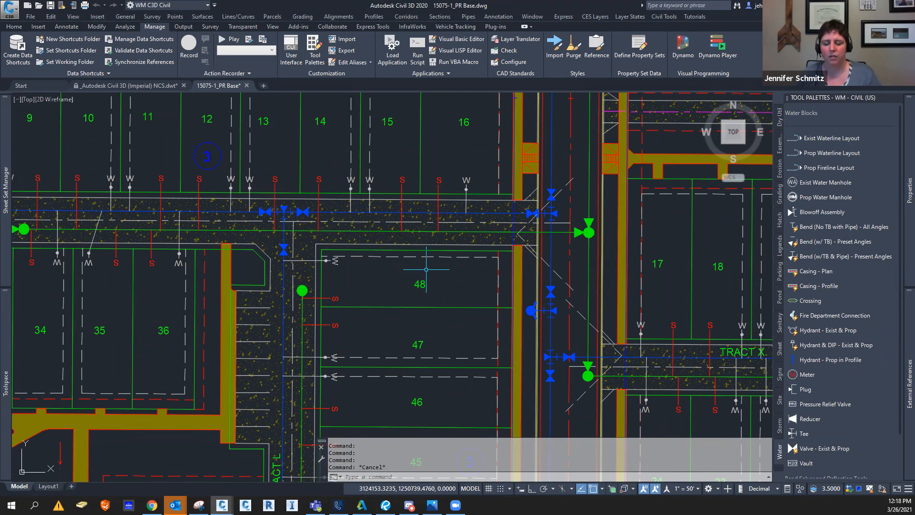
# Open Dynamo Player and load the Town of Erie script folder from _GIS > USA > CO
pyautogui.moveTo(439, 276); pyautogui.dragTo(401, 290, button='middle')
pyautogui.click(718, 60)
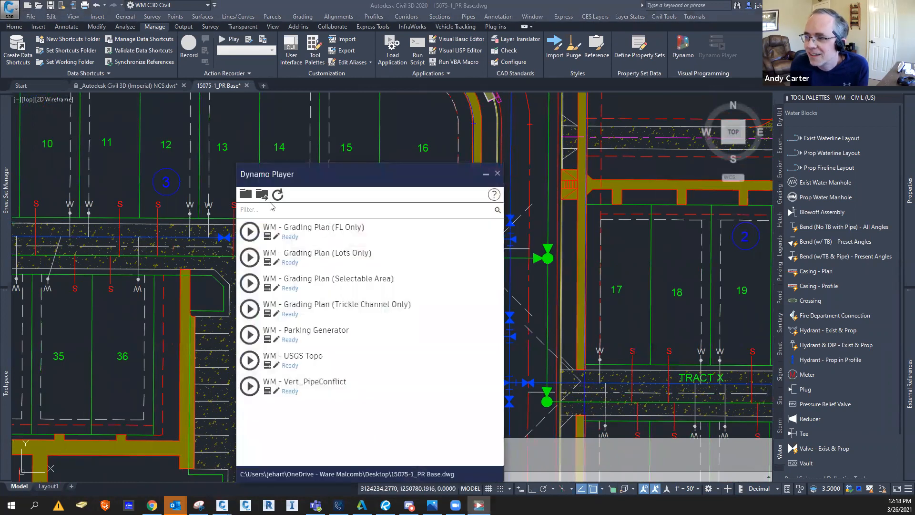
pyautogui.click(246, 195)
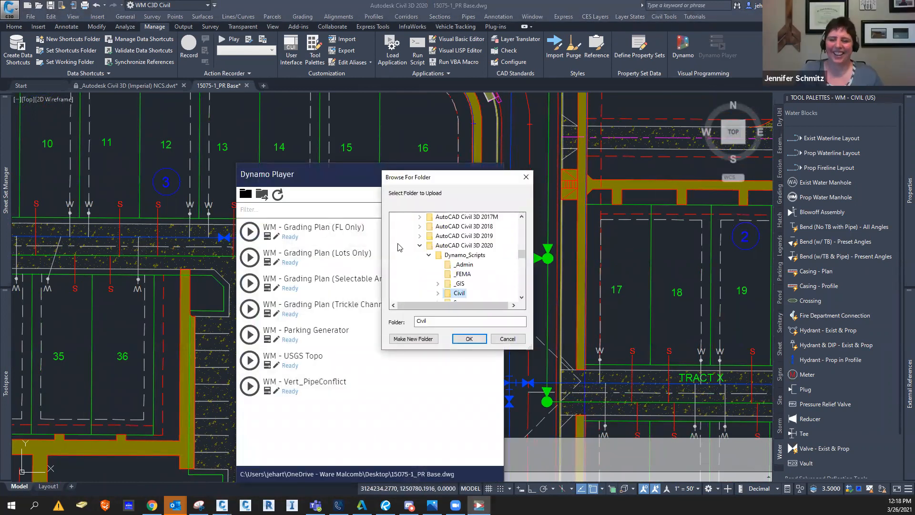
pyautogui.click(463, 258)
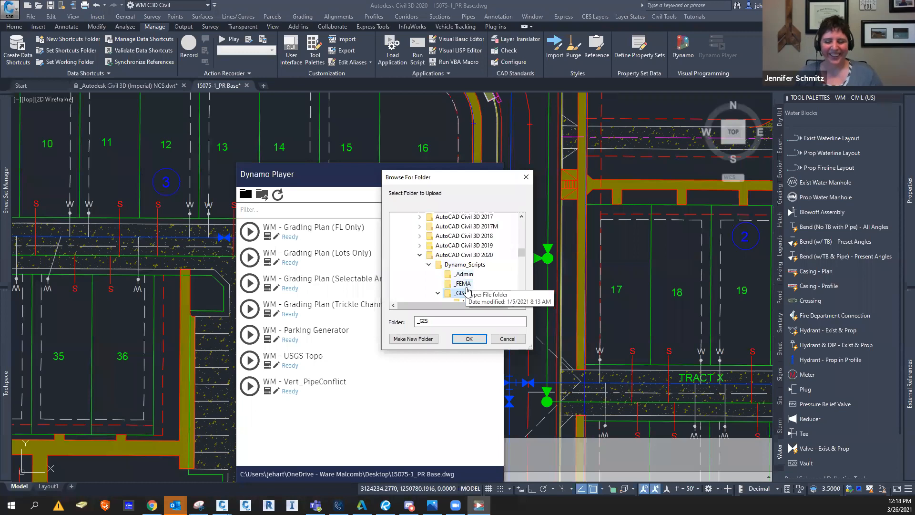
pyautogui.scroll(-2, 467, 288)
pyautogui.click(496, 265)
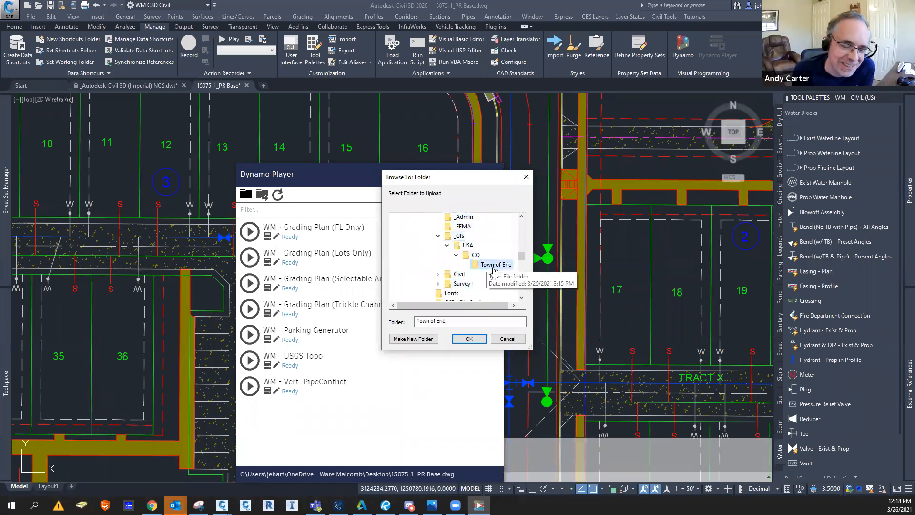
pyautogui.click(470, 339)
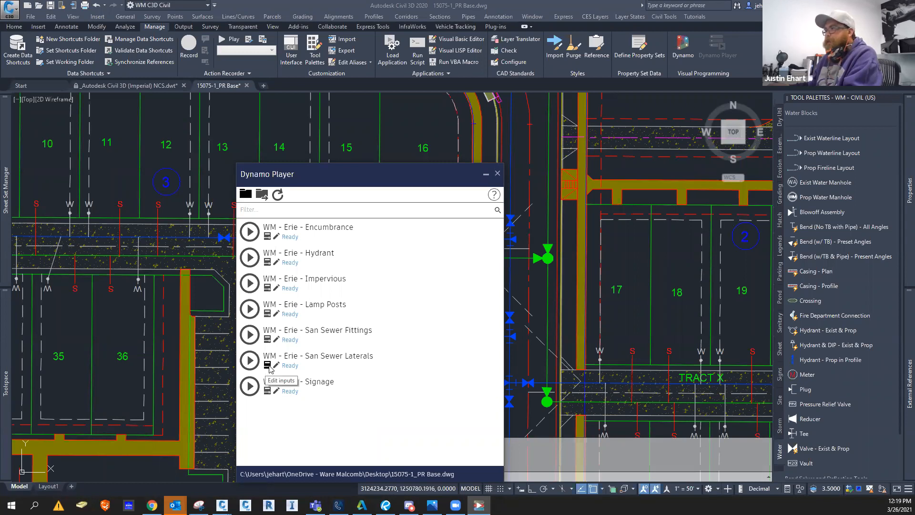
# Inspect the properties of the sanitary sewer service line below lot 17, keeping the script player clear of them
pyautogui.click(632, 363)
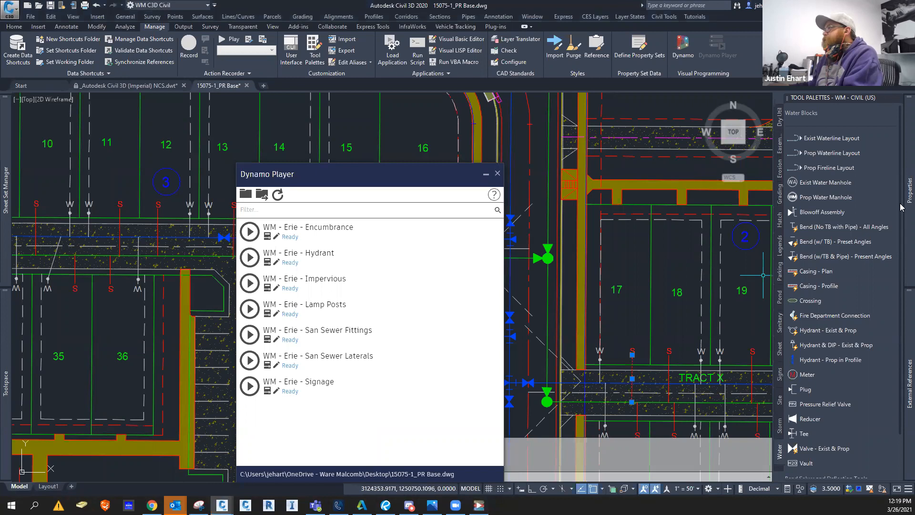
pyautogui.moveTo(908, 196)
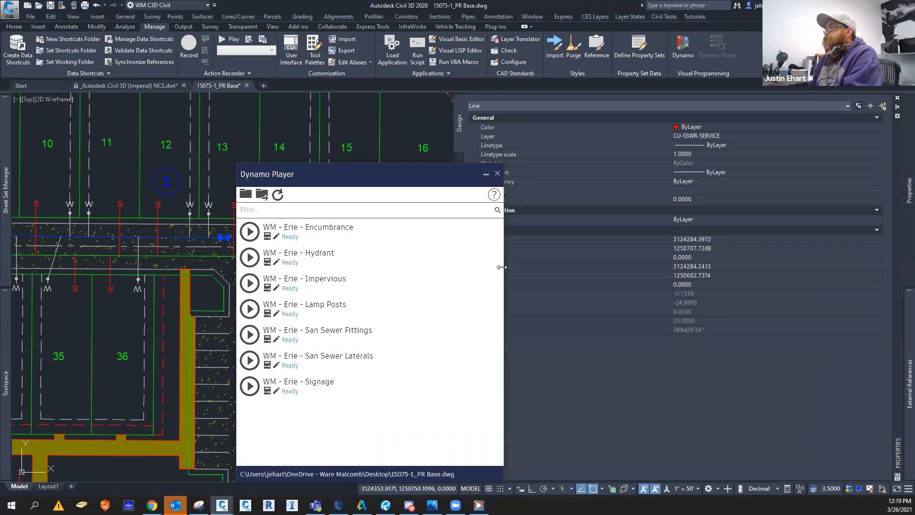
pyautogui.moveTo(414, 173); pyautogui.dragTo(320, 145)
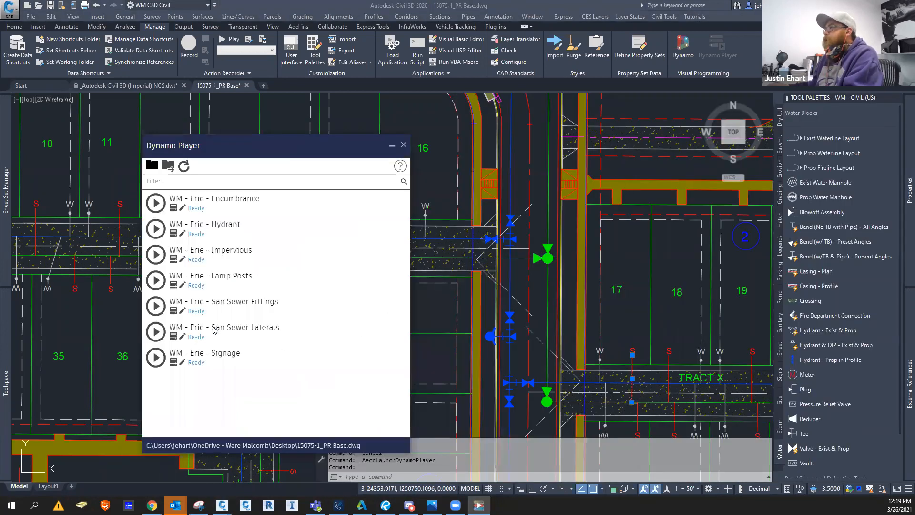
# Open the inputs of the WM - Erie - San Sewer Laterals script and set the installed date to 03/26/2021
pyautogui.click(173, 336)
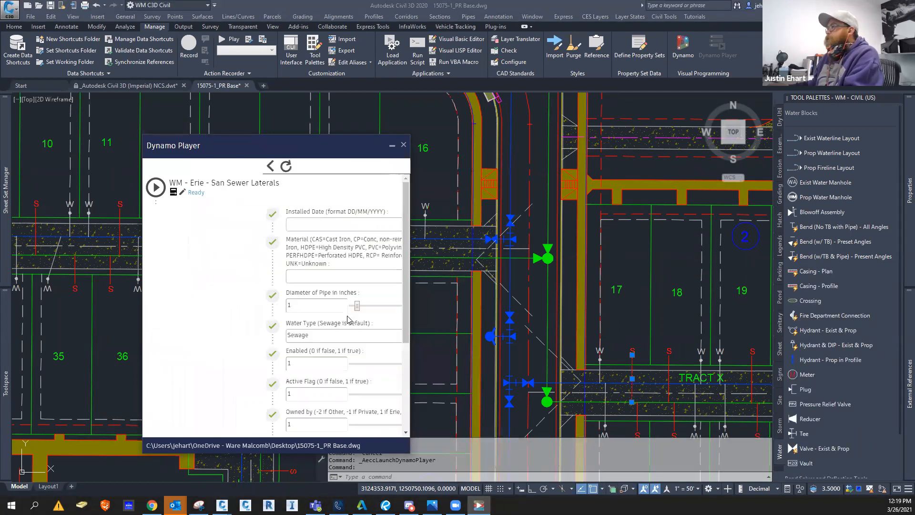
pyautogui.click(200, 223)
pyautogui.write('03')
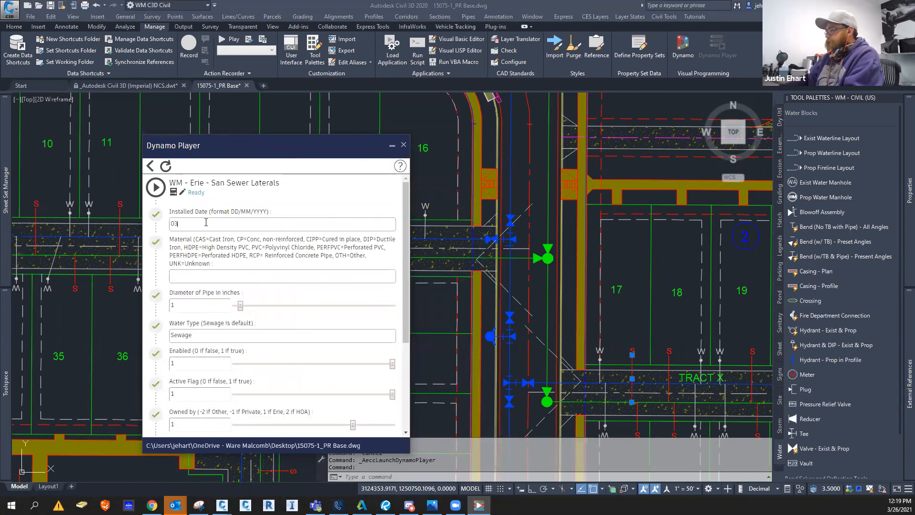
pyautogui.write('/26/202')
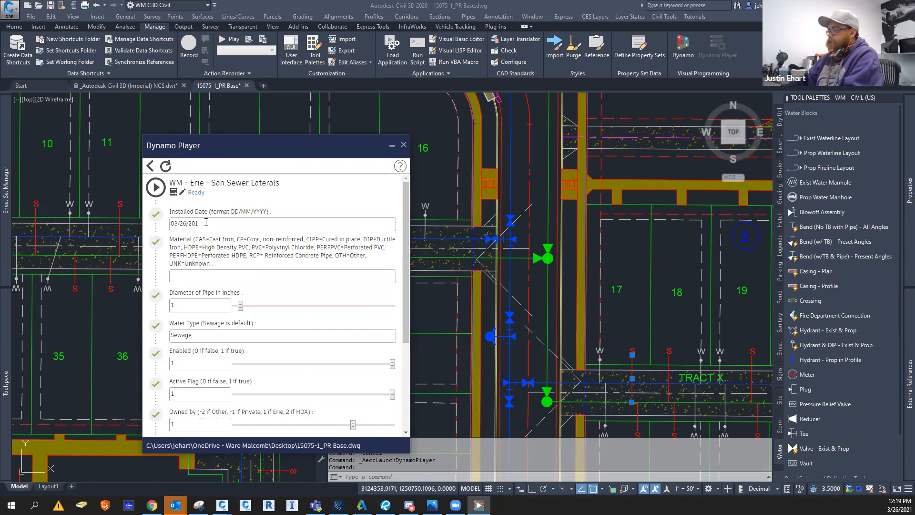
pyautogui.write('1')
pyautogui.press('Tab')
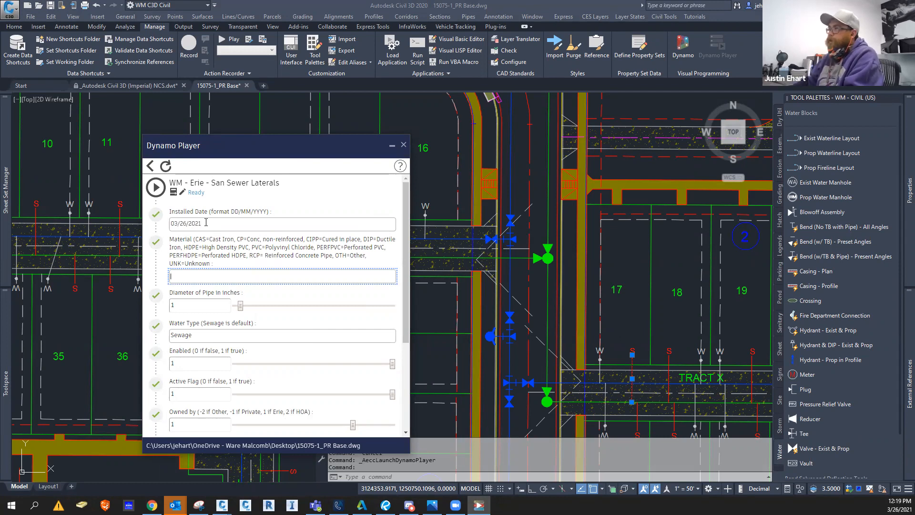
# Set the laterals' material to PVC and the pipe diameter to 4.25 inches
pyautogui.write('PVC')
pyautogui.press('Tab')
pyautogui.write('4.25')
pyautogui.press('Tab')
# Keep the default water type, flags, ownership, maintenance and source values, and enter ACUG Esates as the subdivision name
pyautogui.press('Tab')
pyautogui.press('Tab')
pyautogui.press('Tab')
pyautogui.press('Tab')
pyautogui.press('Tab')
pyautogui.press('Tab')
pyautogui.press('Tab')
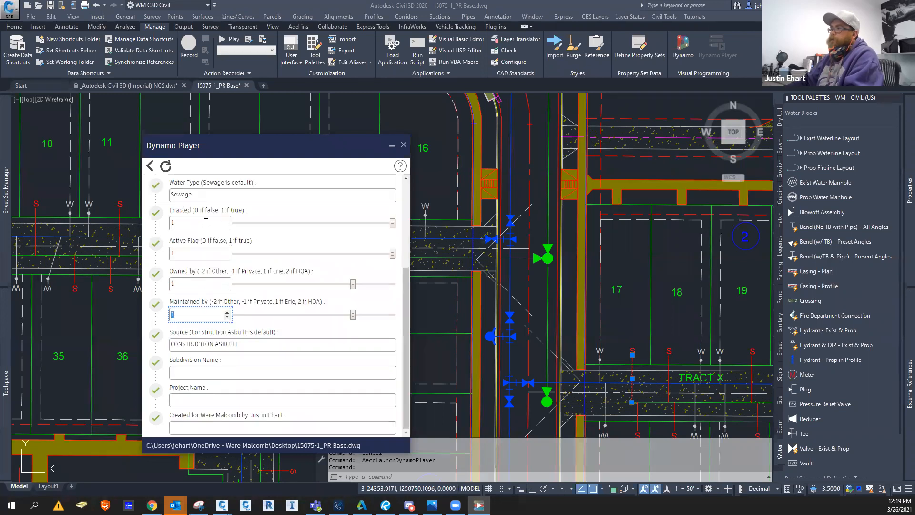
pyautogui.press('Tab')
pyautogui.press('Tab')
pyautogui.press('Tab')
pyautogui.press('Tab')
pyautogui.hotkey('shift', 'Tab')
pyautogui.write('ACUG Esates')
pyautogui.press('Tab')
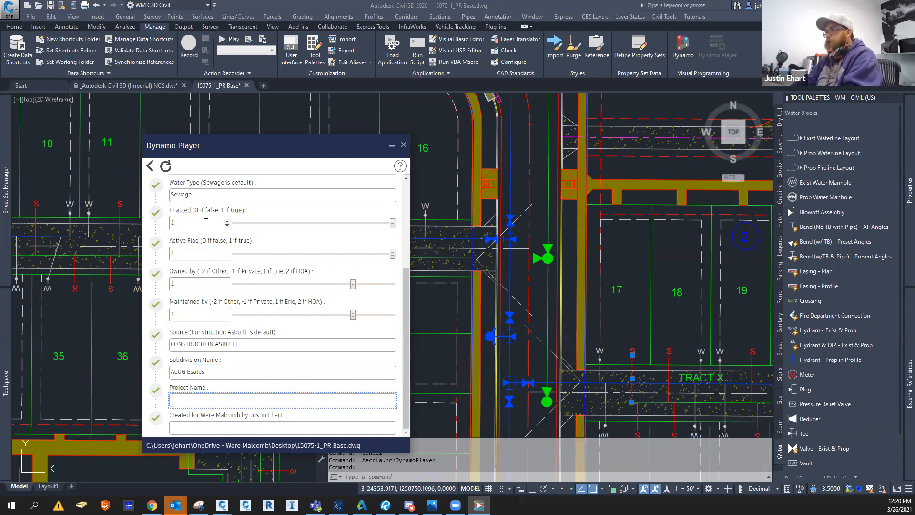
# Enter ACUG Estates, Filing No 1 as the project name and run the San Sewer Laterals script
pyautogui.write('ACUG Esta')
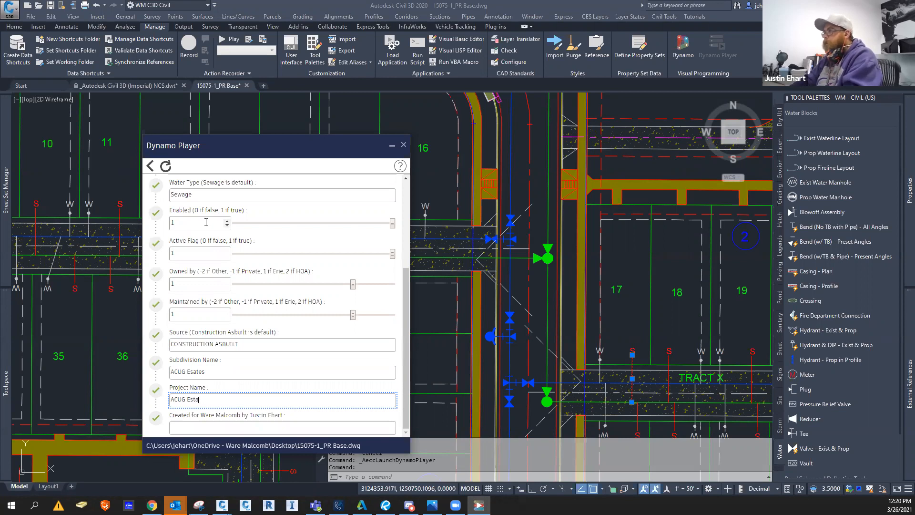
pyautogui.write('te')
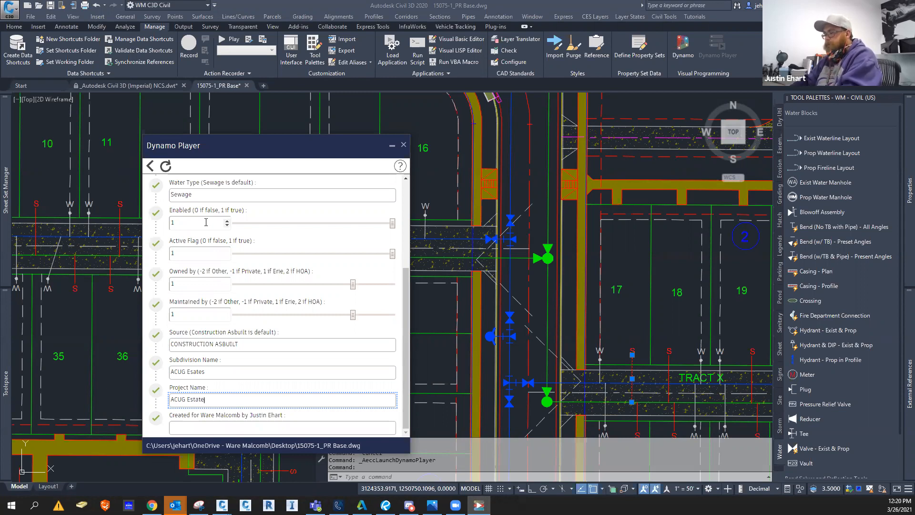
pyautogui.write('s, Filing No 1')
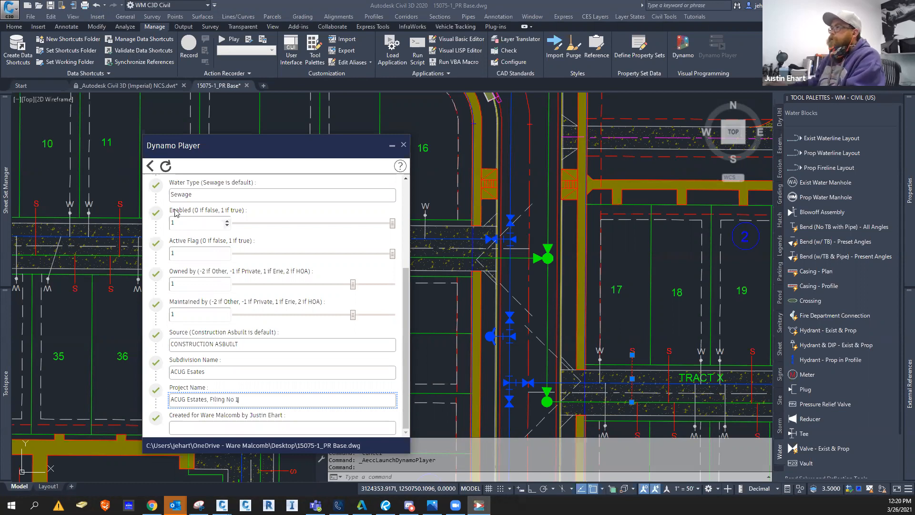
pyautogui.press('Return')
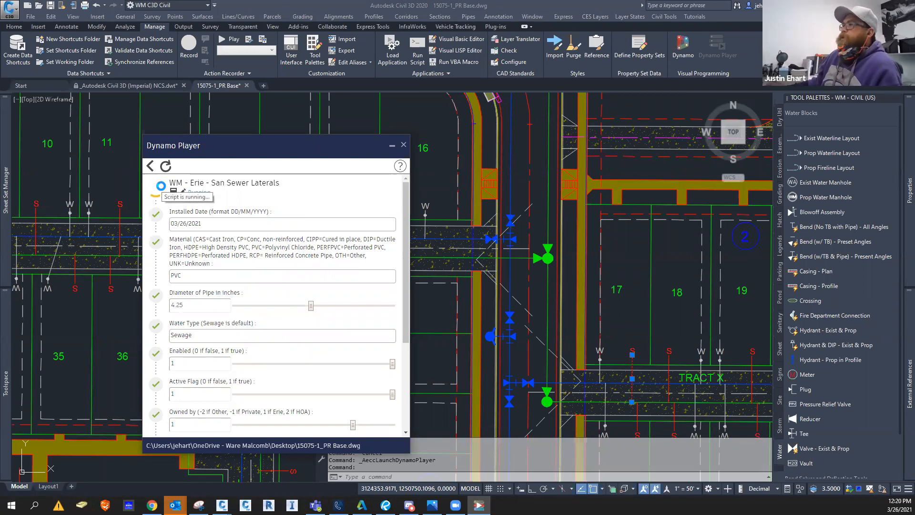
pyautogui.click(404, 144)
# Examine the SanitarySewerLaterals object data on the sewer service line below lot 16
pyautogui.click(397, 231)
pyautogui.moveTo(908, 189)
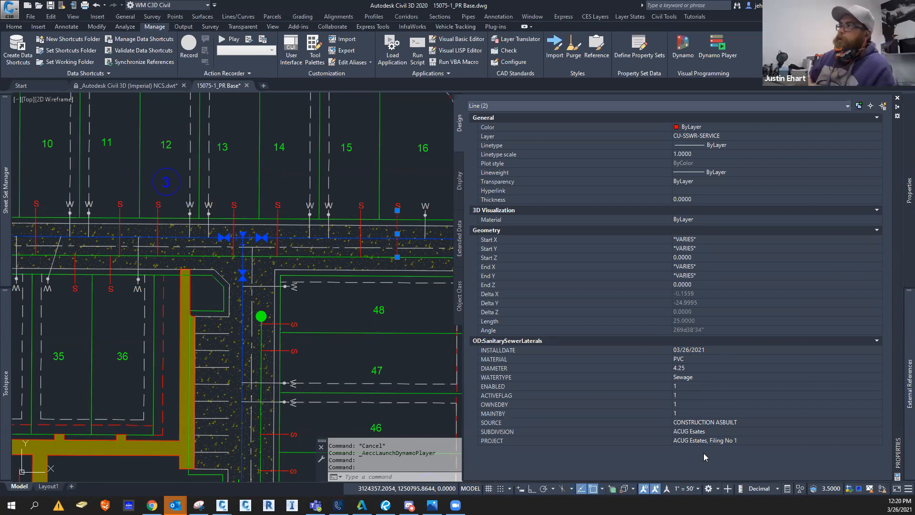
pyautogui.press('Escape')
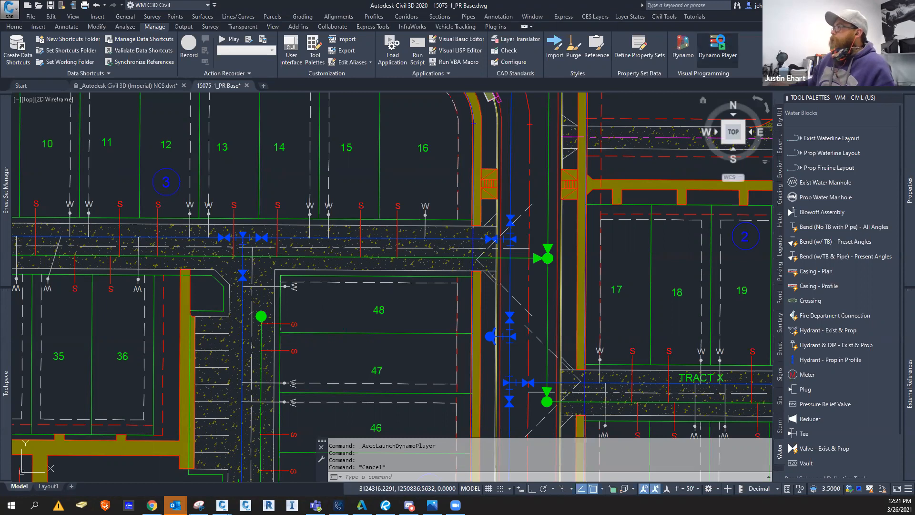
# Run the WM - Erie - Lamp Posts script with the installed date 03/26/2021, leaving its other inputs at default
pyautogui.click(716, 47)
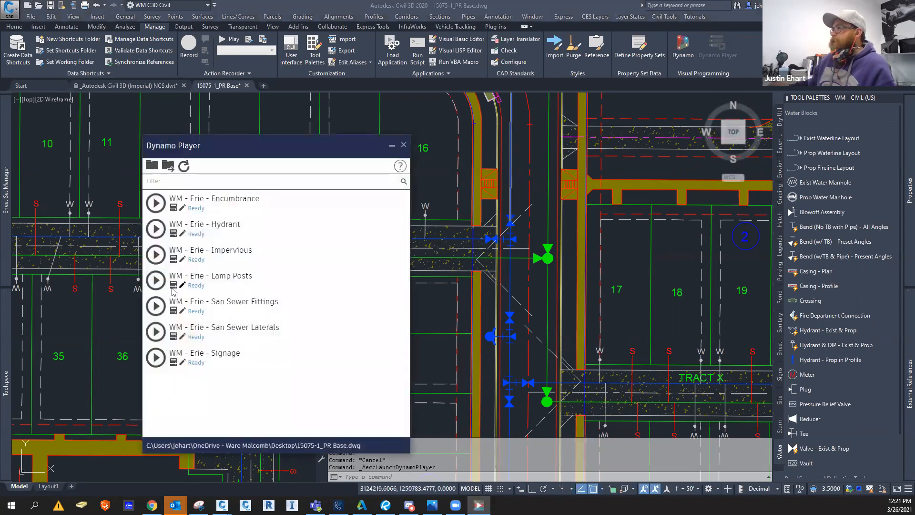
pyautogui.click(173, 285)
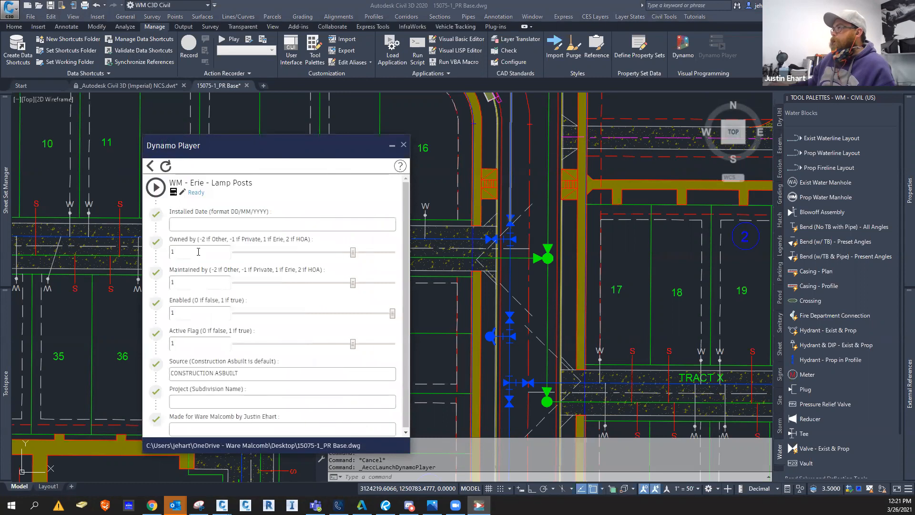
pyautogui.click(204, 229)
pyautogui.write('03/26/2021')
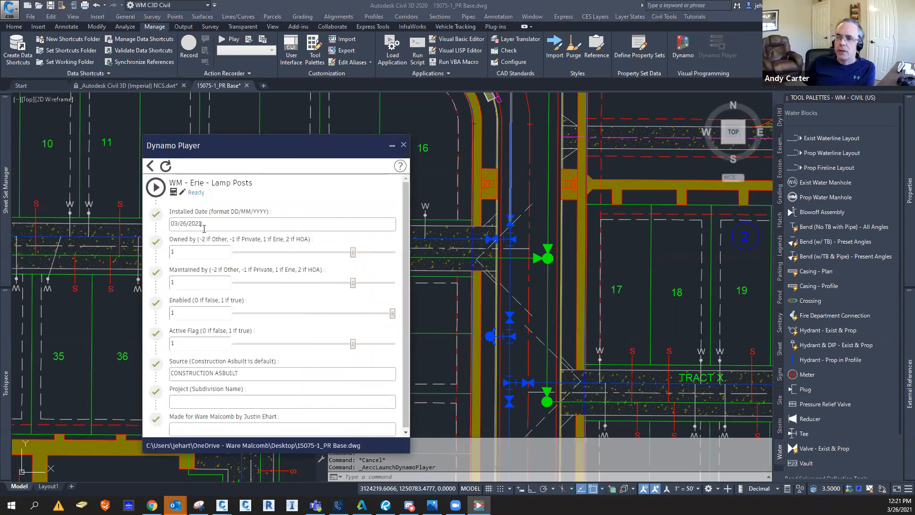
pyautogui.click(155, 187)
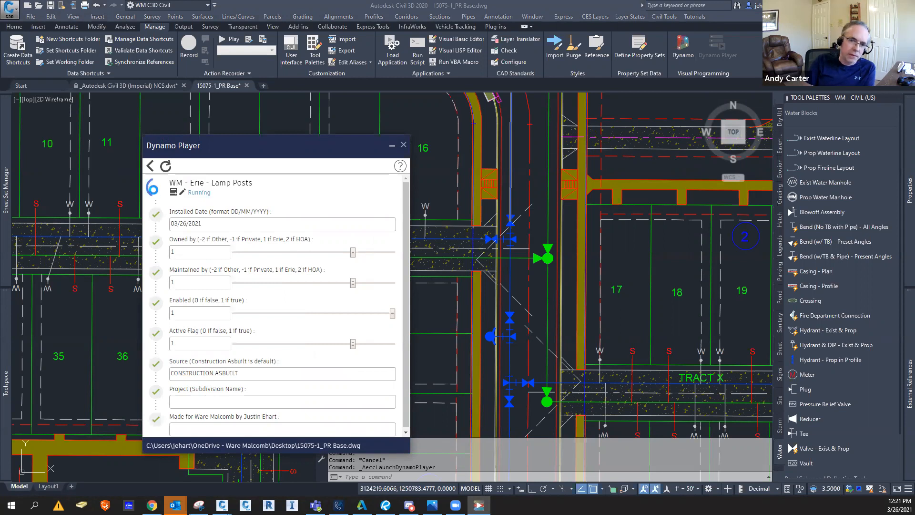
pyautogui.click(402, 145)
# Examine the LampPosts object data of the lamp post block just south of Tract M
pyautogui.scroll(-6, 353, 381)
pyautogui.scroll(5, 353, 381)
pyautogui.click(318, 281)
pyautogui.moveTo(323, 283)
pyautogui.press('Escape')
pyautogui.press('Escape')
pyautogui.click(325, 282)
pyautogui.moveTo(908, 164)
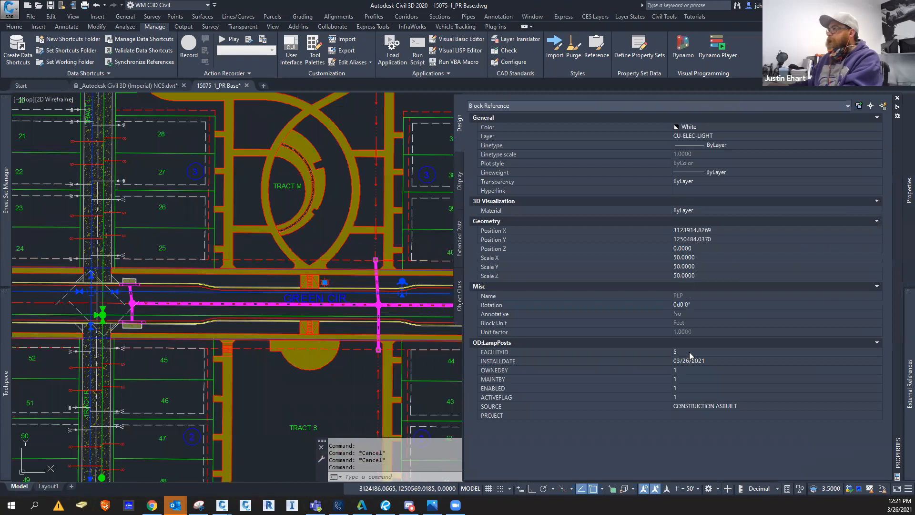
# Check the properties of the lamp post at the street bend near the north end of Tract U
pyautogui.moveTo(337, 393); pyautogui.dragTo(63, 362, button='middle')
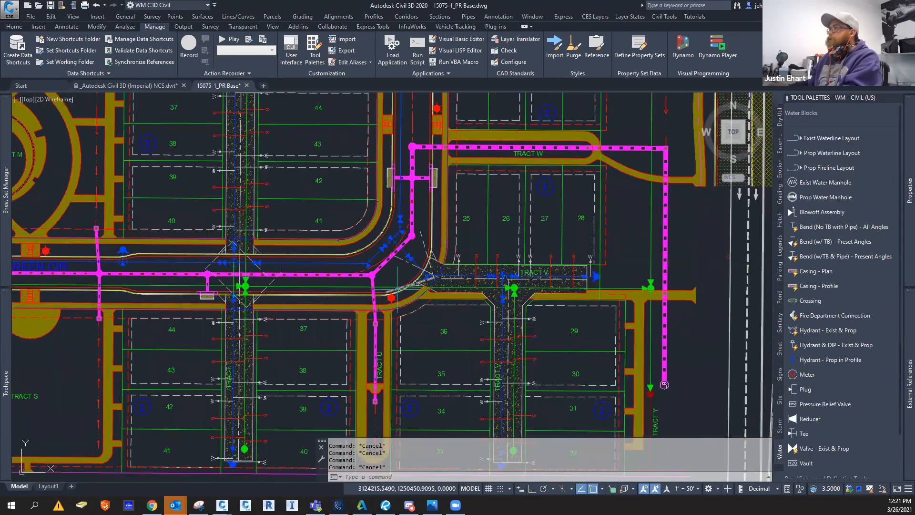
pyautogui.click(395, 297)
pyautogui.moveTo(905, 206)
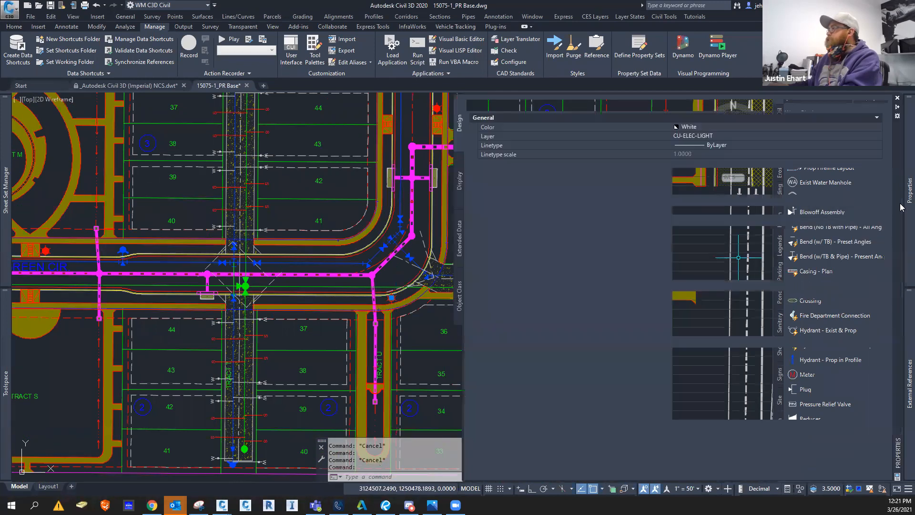
pyautogui.press('Escape')
# Check the properties of the lamp post along the street just west of lot 24
pyautogui.moveTo(439, 108); pyautogui.dragTo(411, 231, button='middle')
pyautogui.click(408, 233)
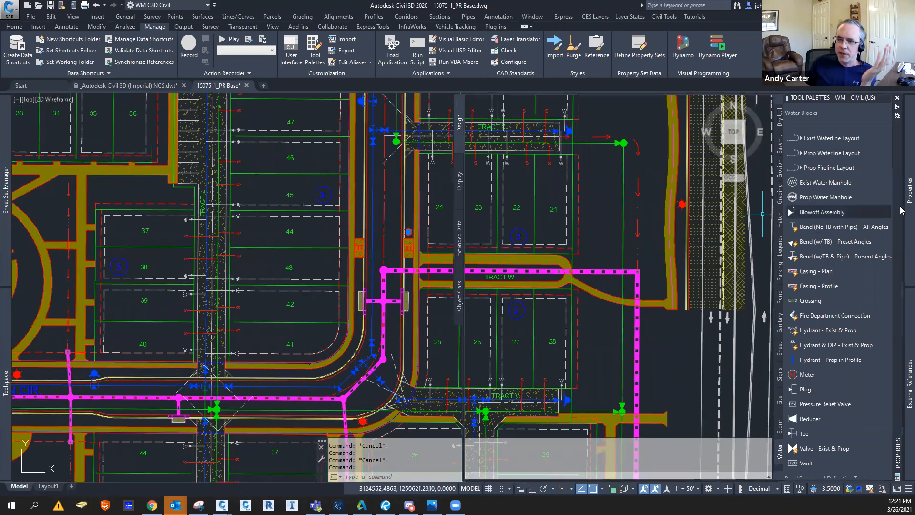
pyautogui.moveTo(905, 206)
pyautogui.press('Escape')
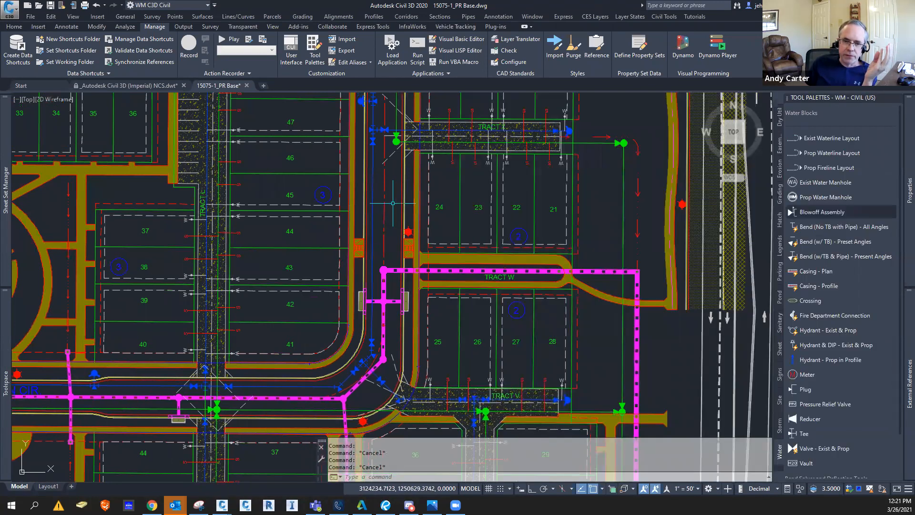
pyautogui.scroll(-2, 393, 202)
pyautogui.moveTo(392, 205); pyautogui.dragTo(391, 236, button='middle')
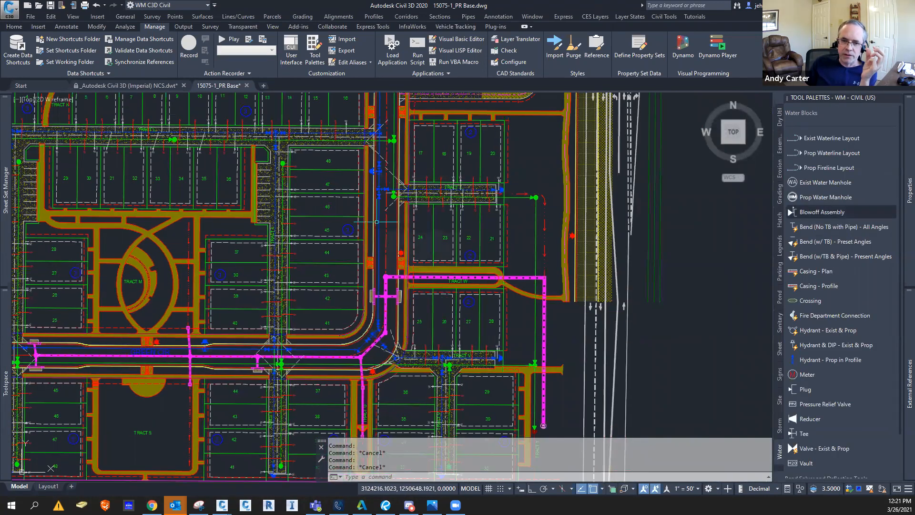
pyautogui.moveTo(376, 222)
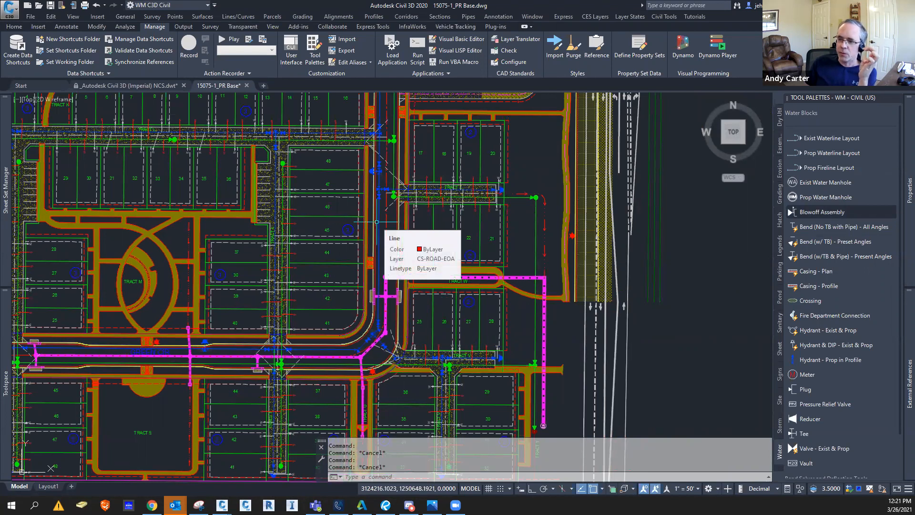